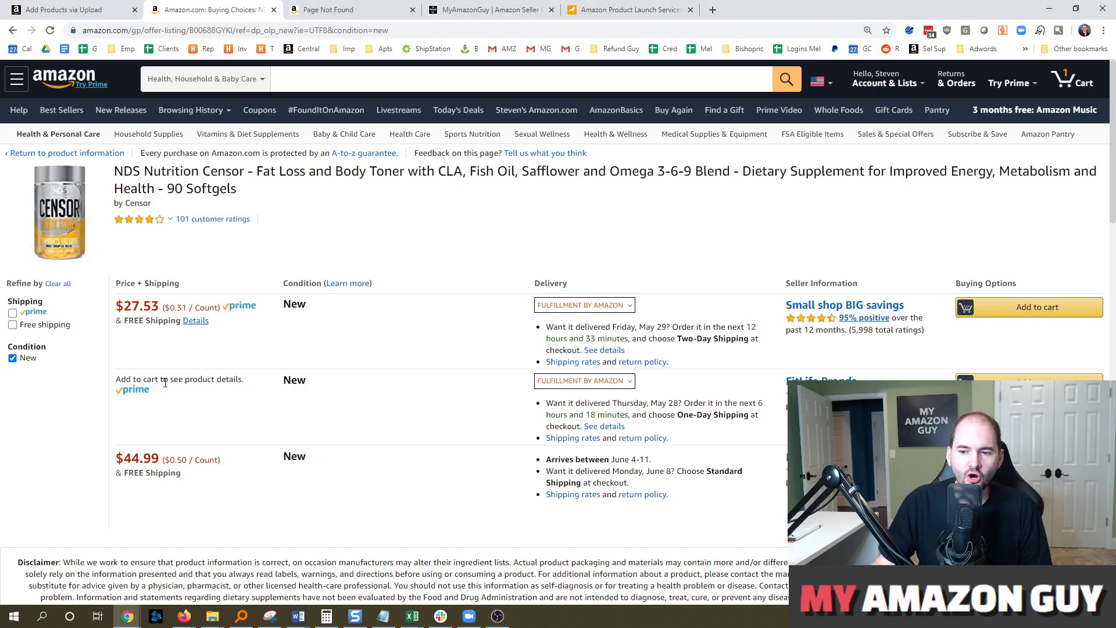
Step: Highlight the price-hiding note and the second offer's add-to-cart note on the Amazon offer listing
{"action": "left_click_drag", "start_coordinate": [245, 384], "coordinate": [144, 381]}
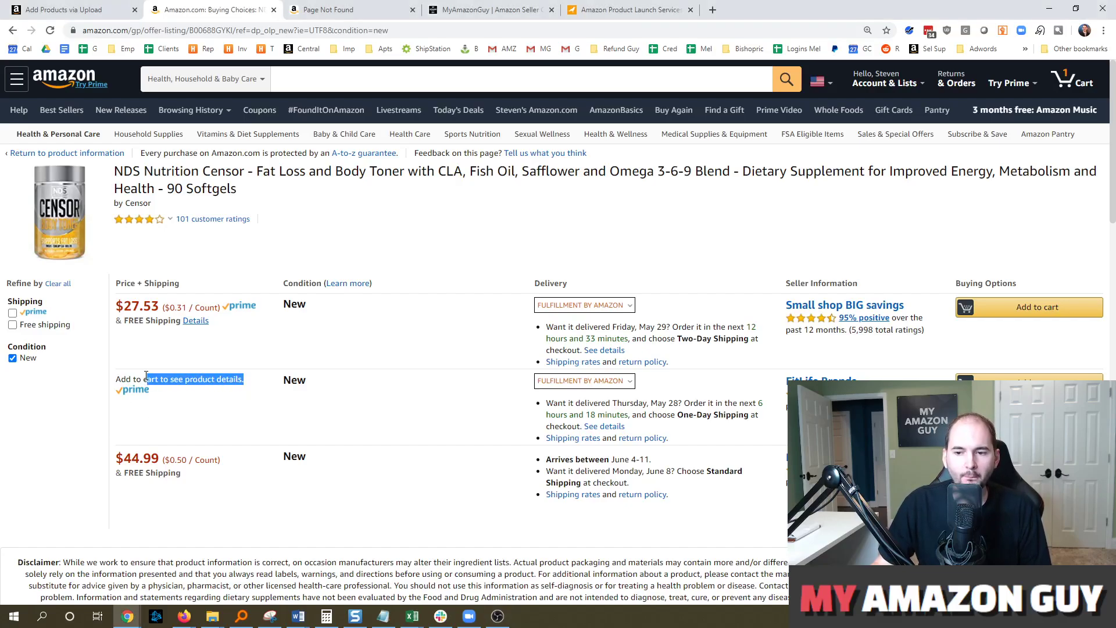
{"action": "left_click", "coordinate": [201, 414]}
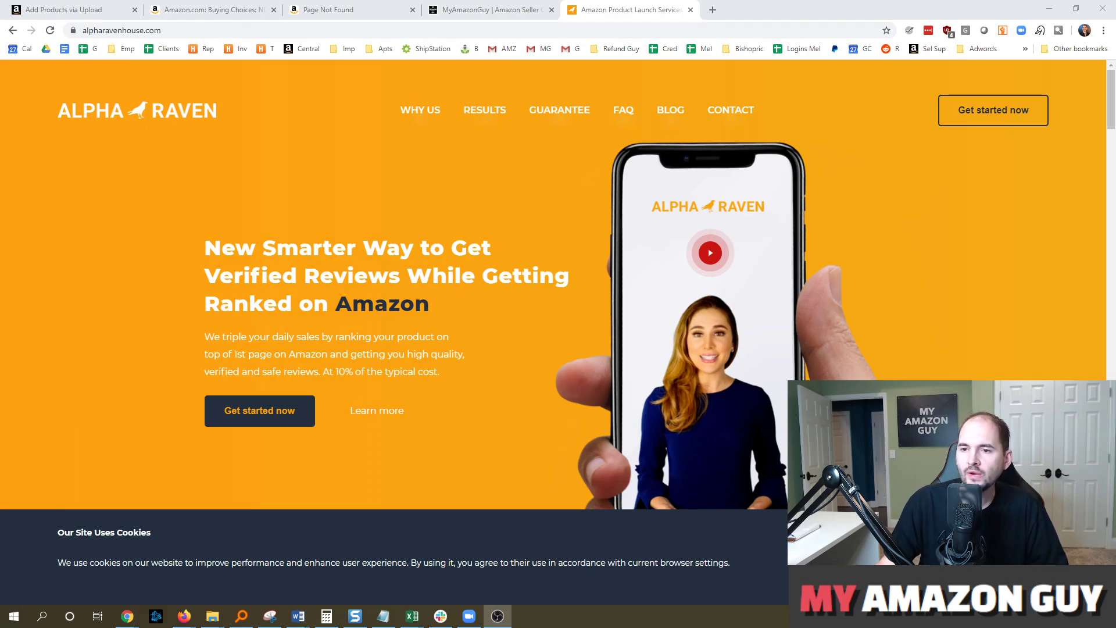
{"action": "left_click", "coordinate": [250, 8]}
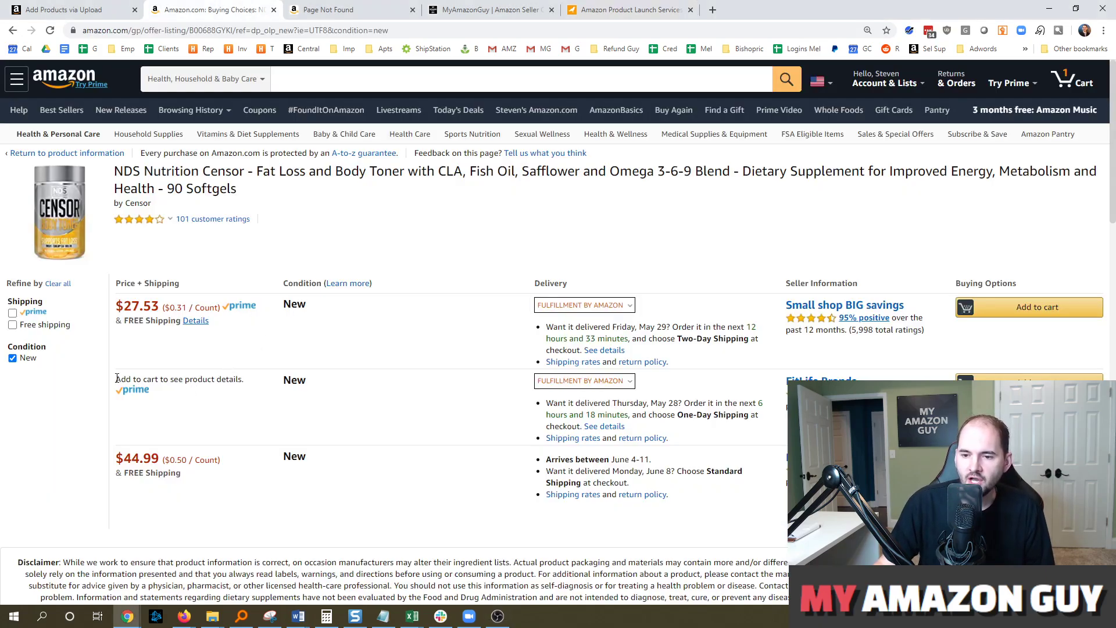
{"action": "left_click_drag", "start_coordinate": [116, 379], "coordinate": [170, 379]}
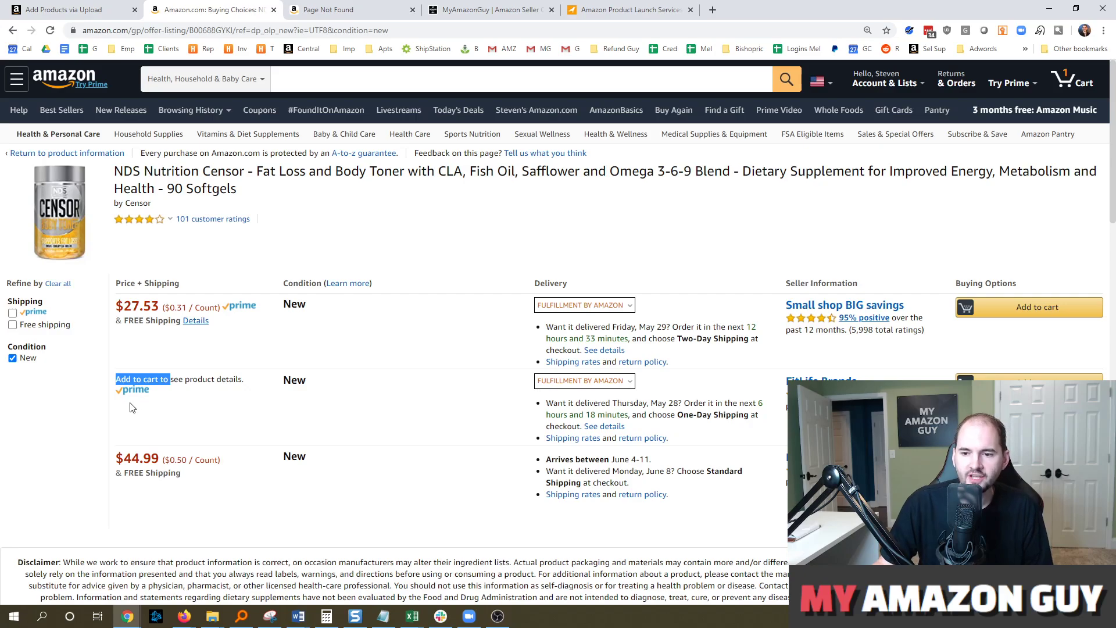
{"action": "left_click", "coordinate": [151, 405]}
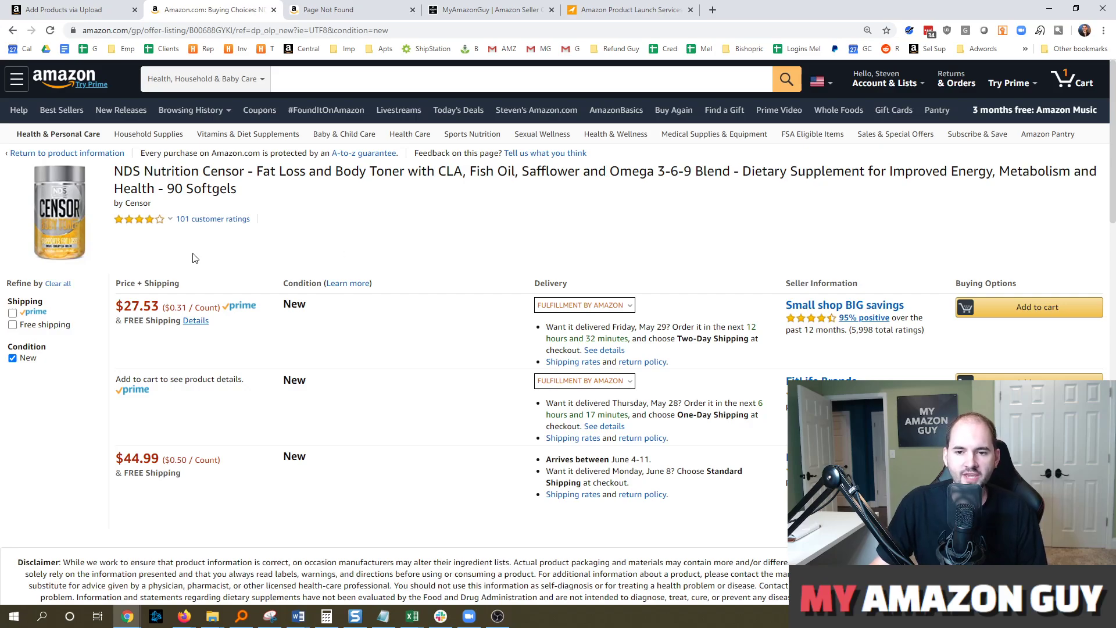
Step: Go to the Add Products via Upload page and scroll down to Step 2 and Previously Generated Templates
{"action": "key", "text": "alt+Tab"}
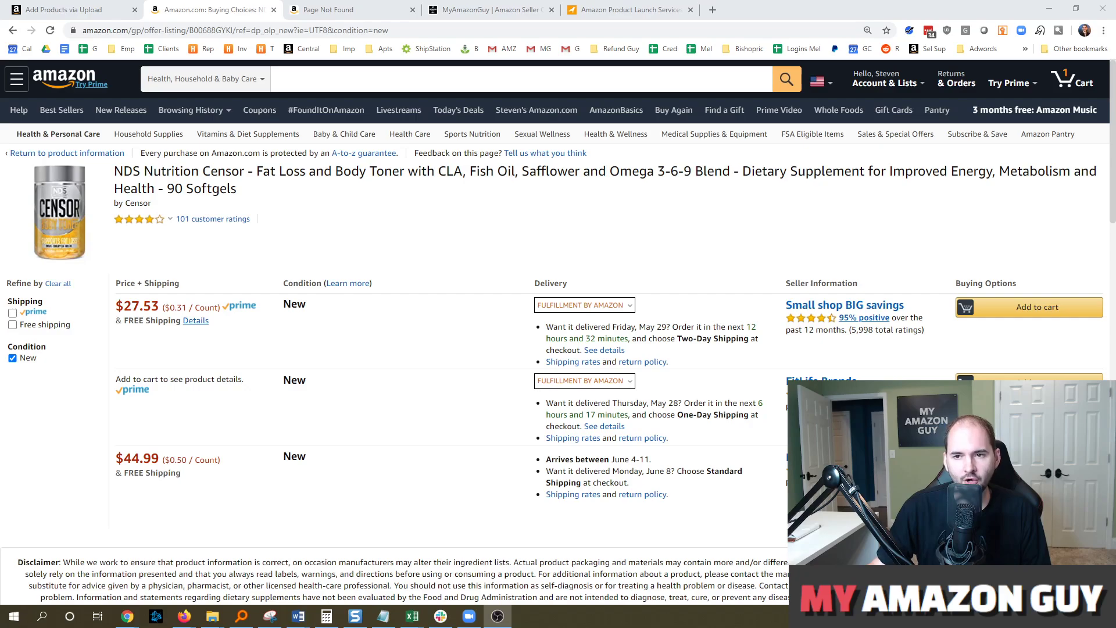
{"action": "left_click", "coordinate": [81, 10]}
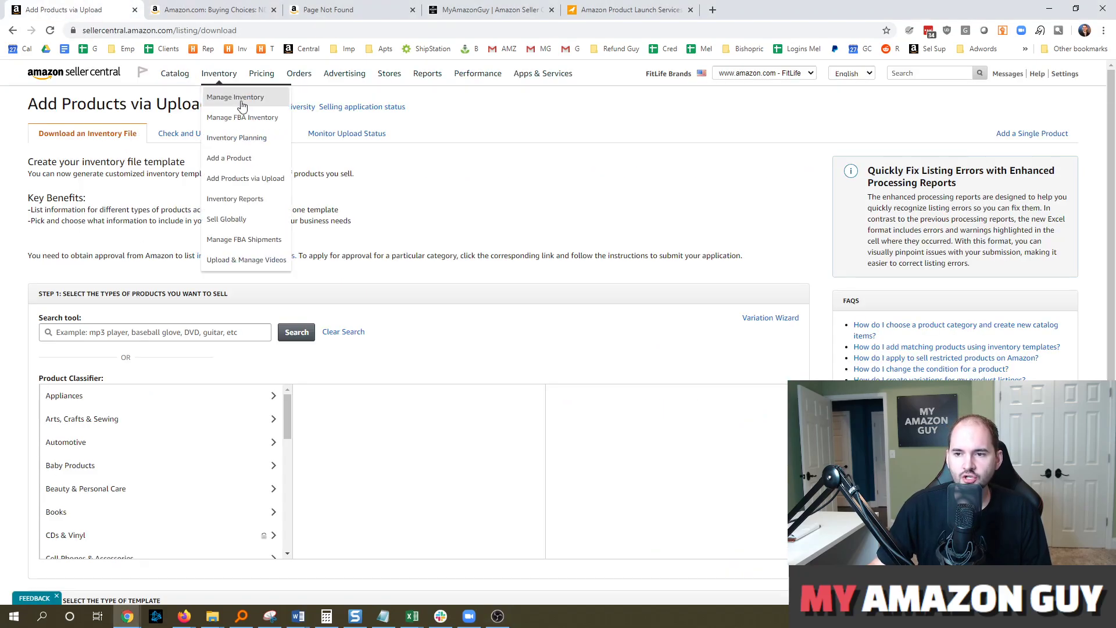
{"action": "mouse_move", "coordinate": [221, 76]}
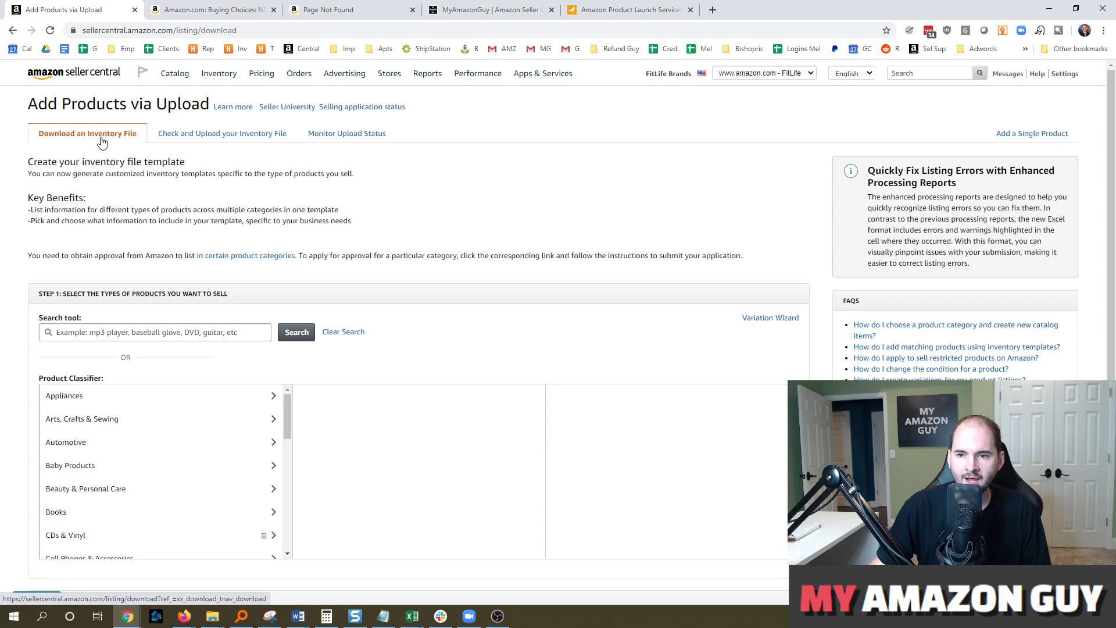
{"action": "scroll", "coordinate": [361, 371], "scroll_direction": "down", "scroll_amount": 6}
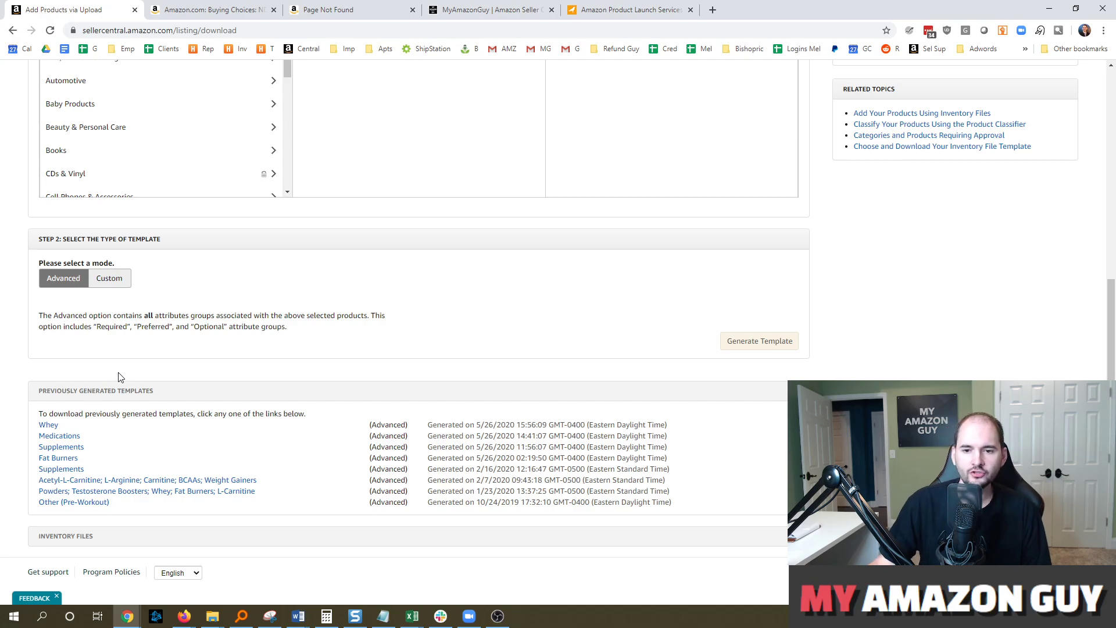
Step: Bring the WIP - MAP Change workbook forward from the taskbar and maximize it
{"action": "mouse_move", "coordinate": [414, 622]}
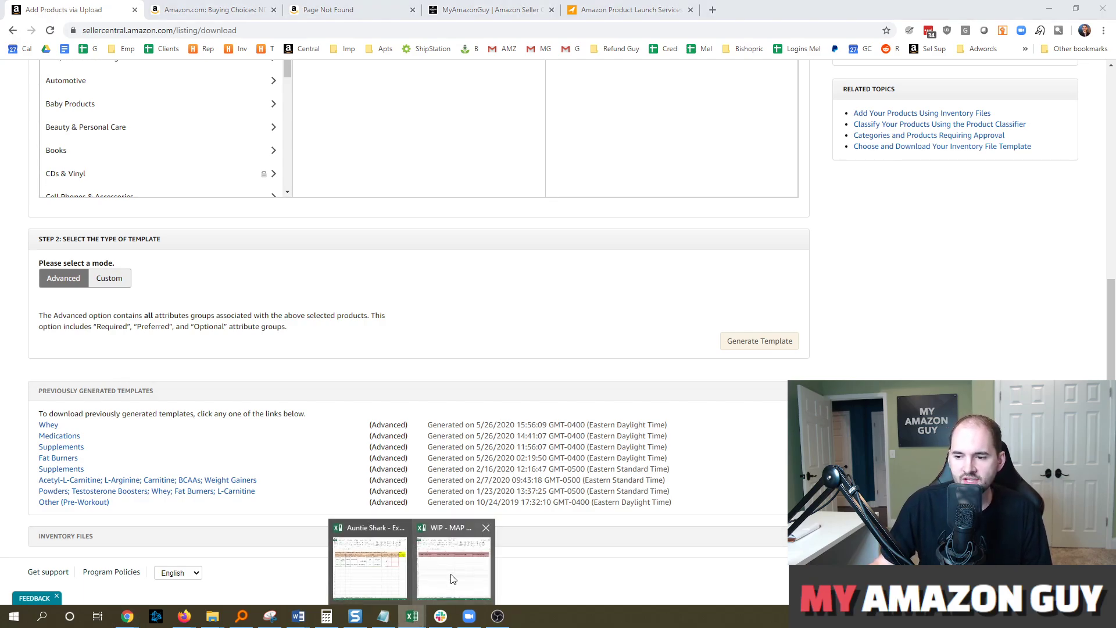
{"action": "left_click", "coordinate": [443, 575]}
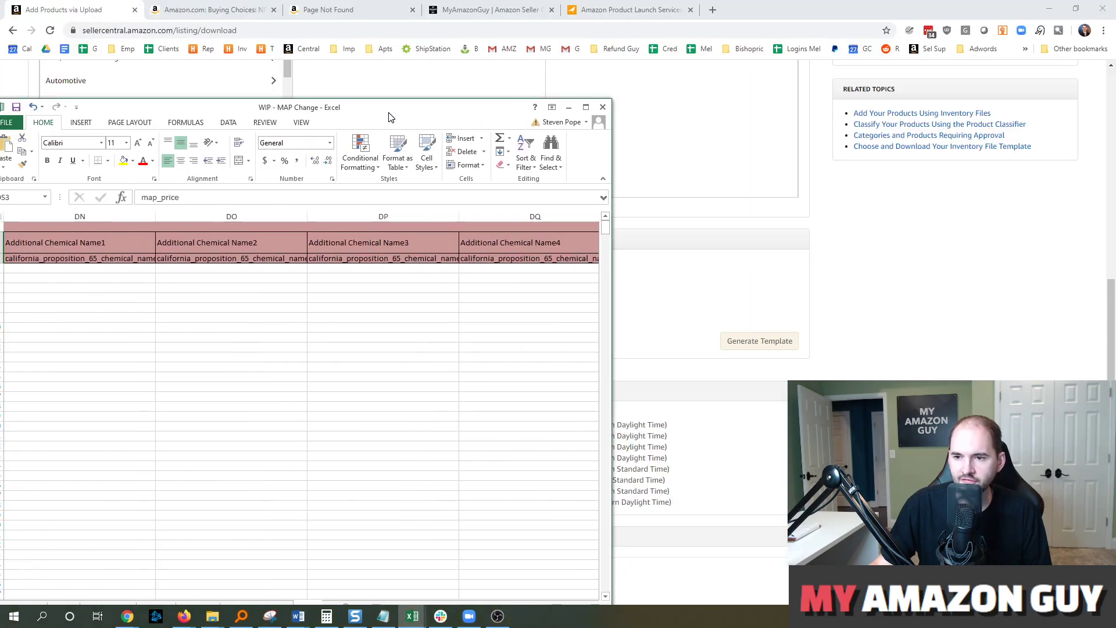
{"action": "double_click", "coordinate": [386, 108]}
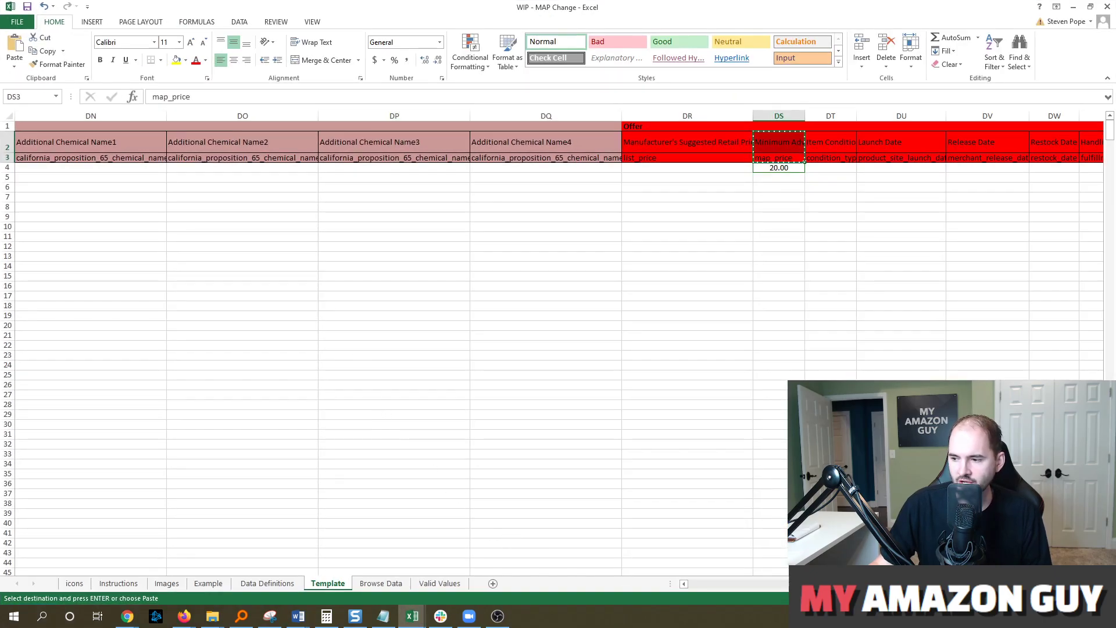
{"action": "scroll", "coordinate": [558, 343], "scroll_direction": "left", "scroll_amount": 3}
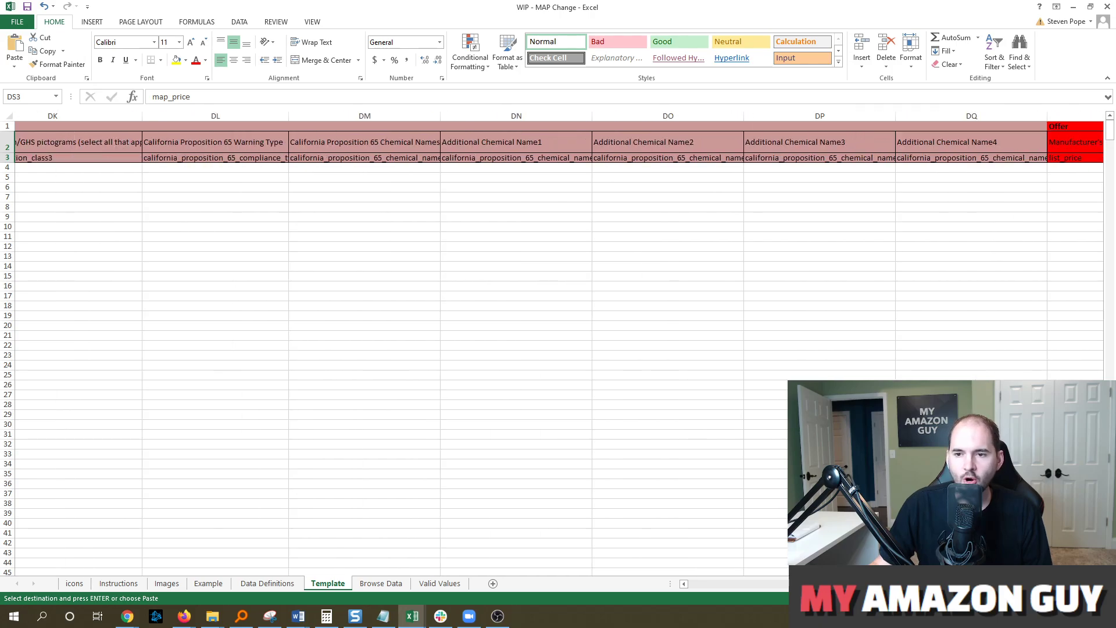
{"action": "left_click_drag", "start_coordinate": [814, 584], "coordinate": [697, 585]}
Step: Check row 4's Seller SKU in B4 and the 29.99 standard price in M4
{"action": "left_click", "coordinate": [100, 186]}
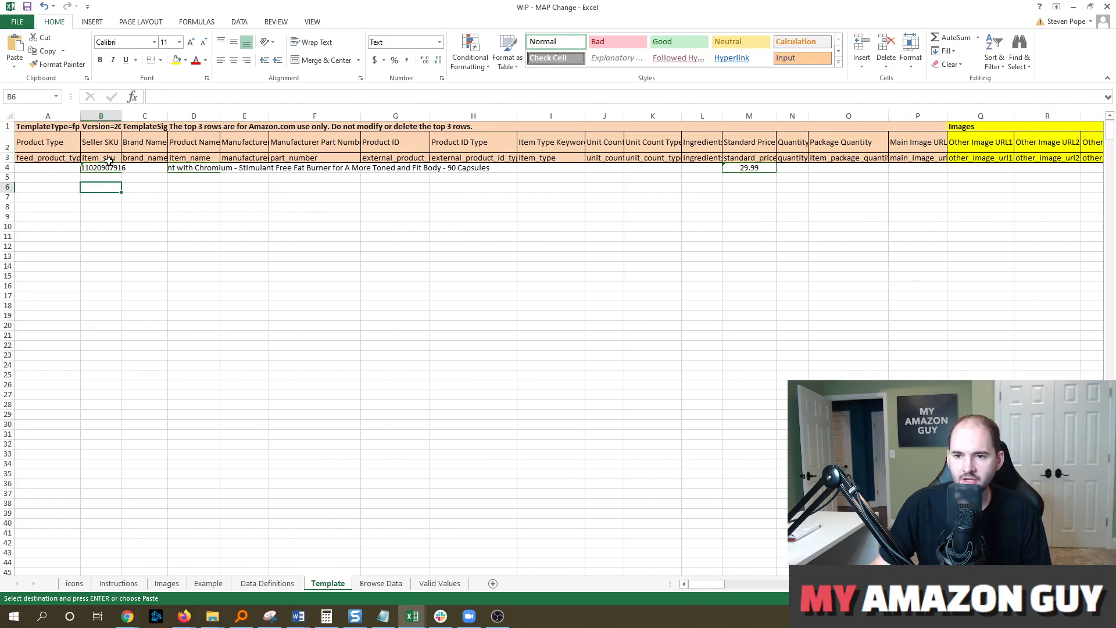
{"action": "left_click", "coordinate": [106, 167]}
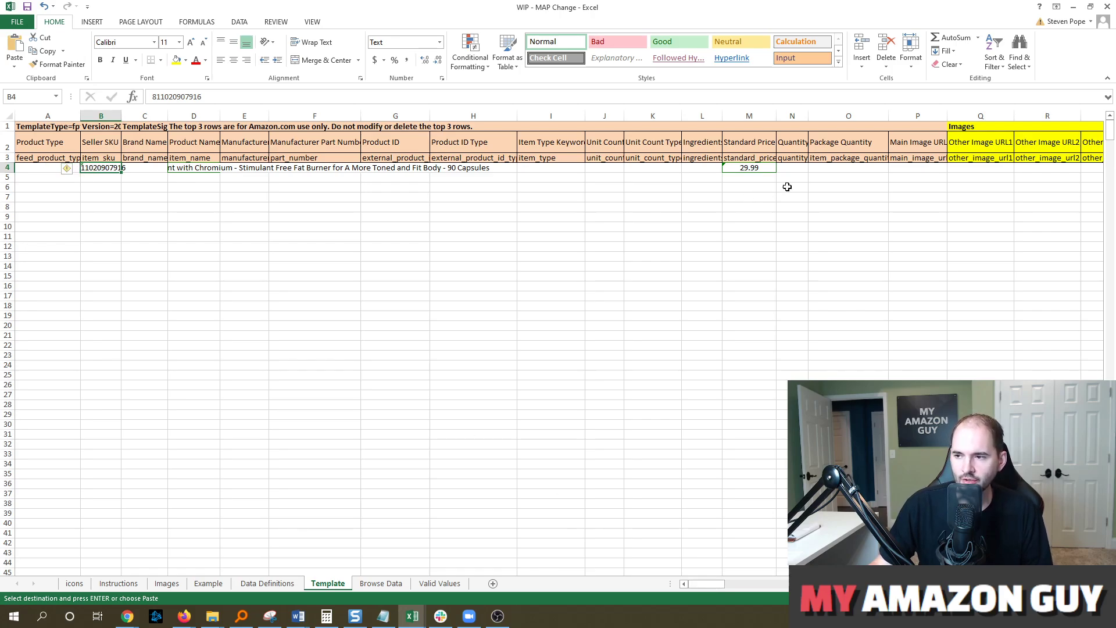
{"action": "left_click", "coordinate": [755, 167]}
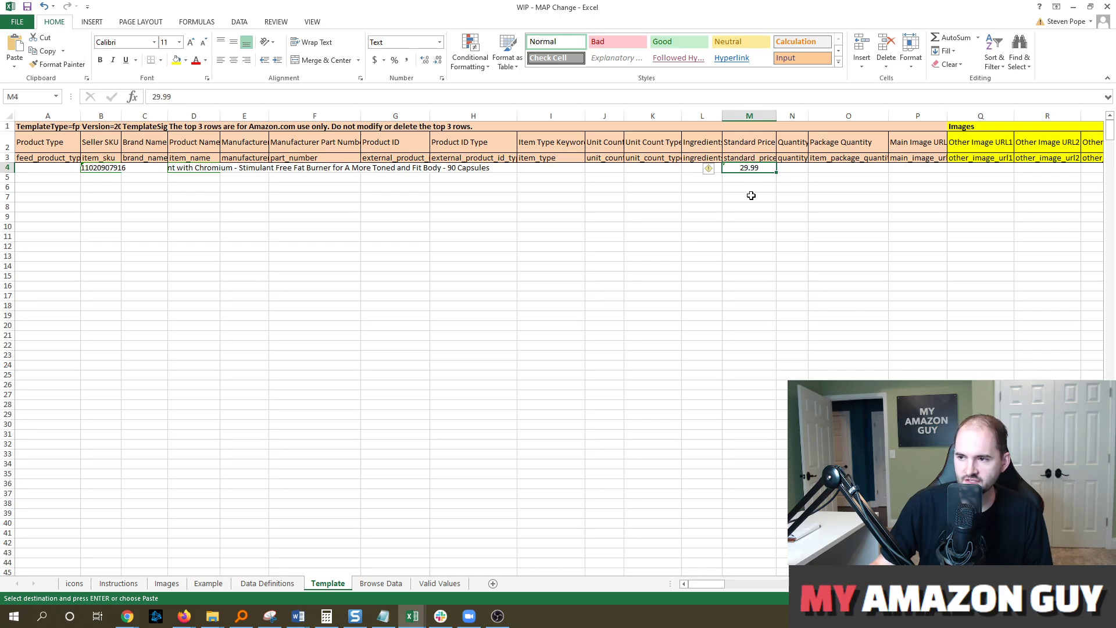
{"action": "left_click_drag", "start_coordinate": [716, 585], "coordinate": [772, 586]}
Step: Confirm the update_delete cell AD4 holds PartialUpdate, then scroll right across the Template sheet
{"action": "left_click", "coordinate": [584, 168]}
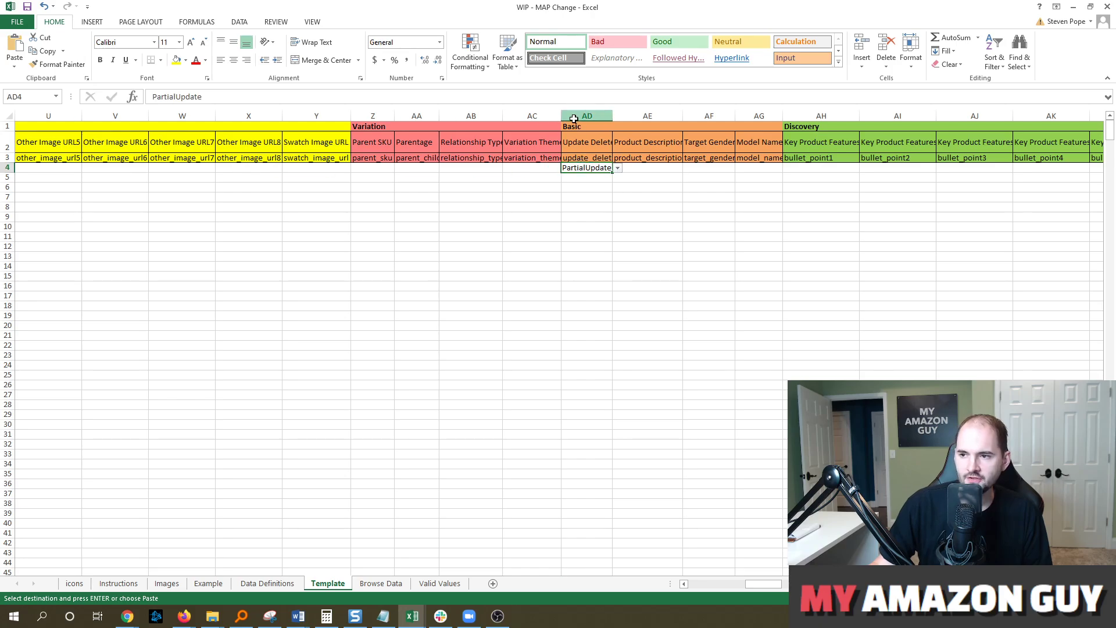
{"action": "left_click", "coordinate": [574, 116]}
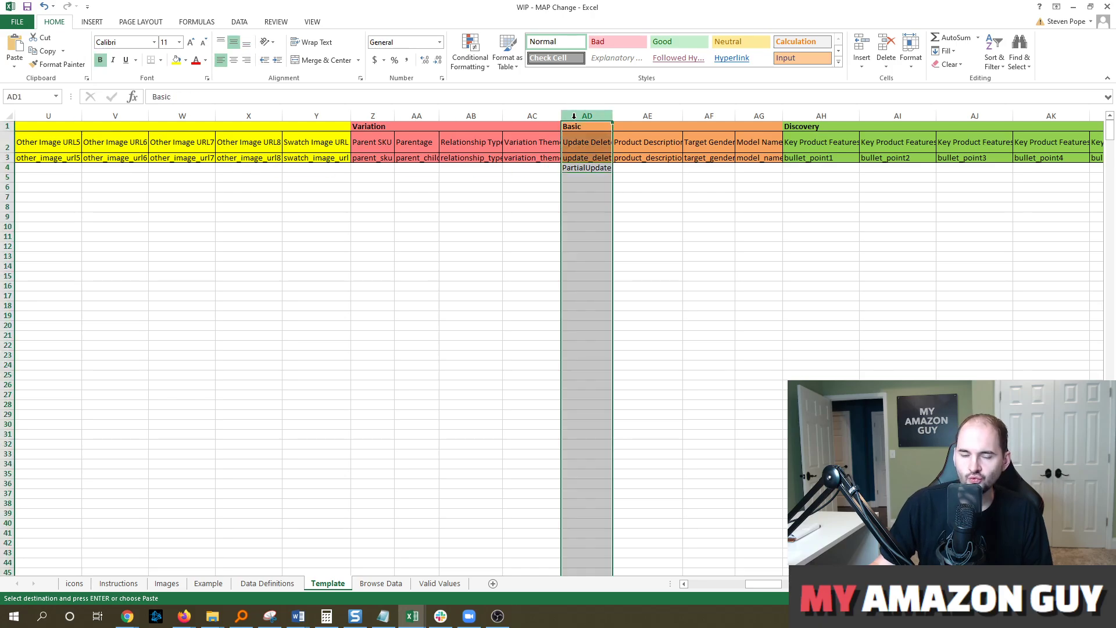
{"action": "left_click", "coordinate": [598, 177]}
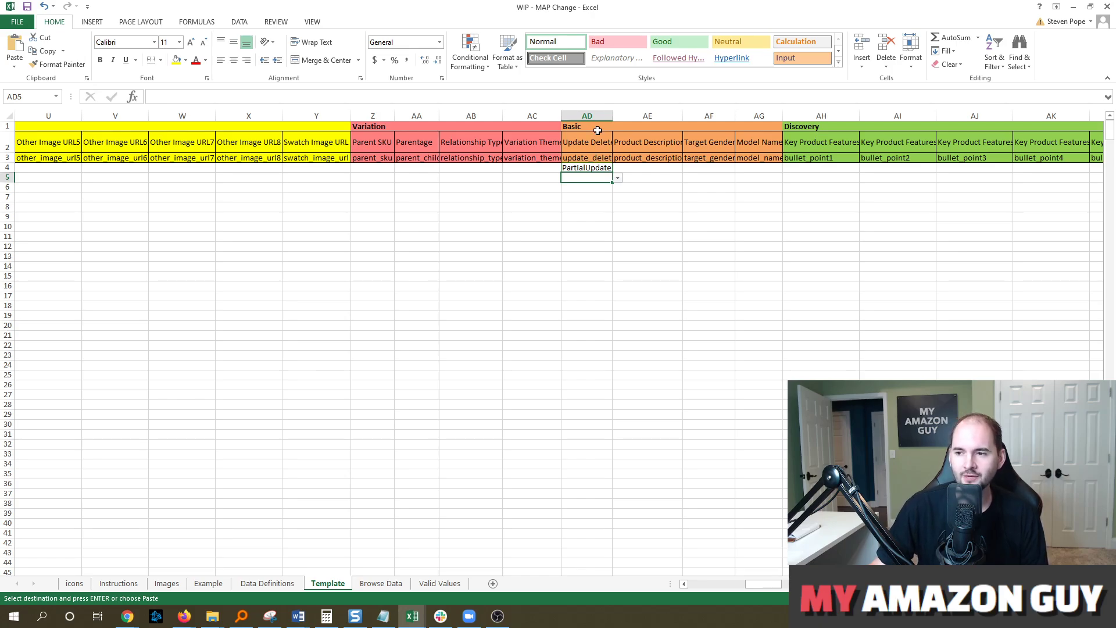
{"action": "left_click", "coordinate": [582, 168]}
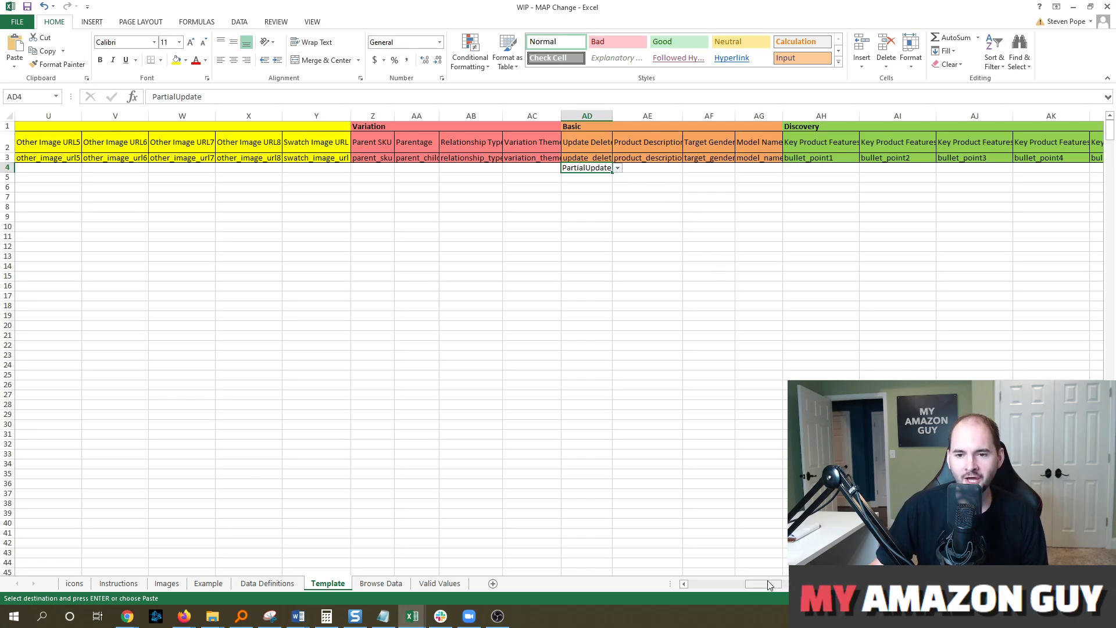
{"action": "left_click_drag", "start_coordinate": [769, 584], "coordinate": [1021, 588]}
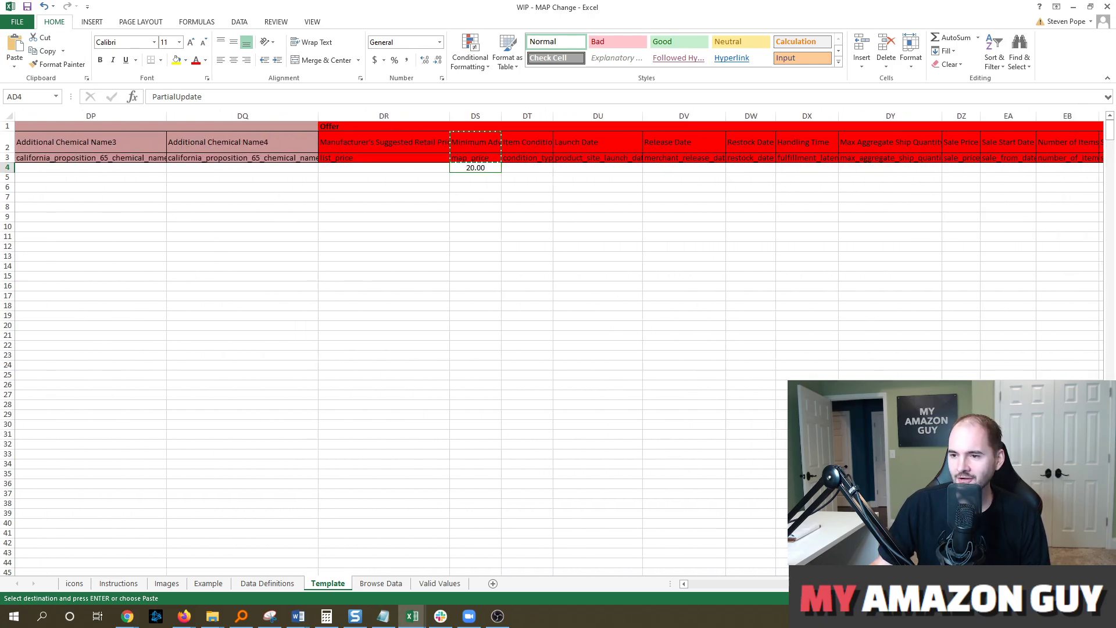
Step: Verify the Minimum Advertised Price header in DS2 and its 20.00 value in DS4, then return to Seller Central
{"action": "left_click", "coordinate": [523, 196]}
{"action": "left_click", "coordinate": [478, 144]}
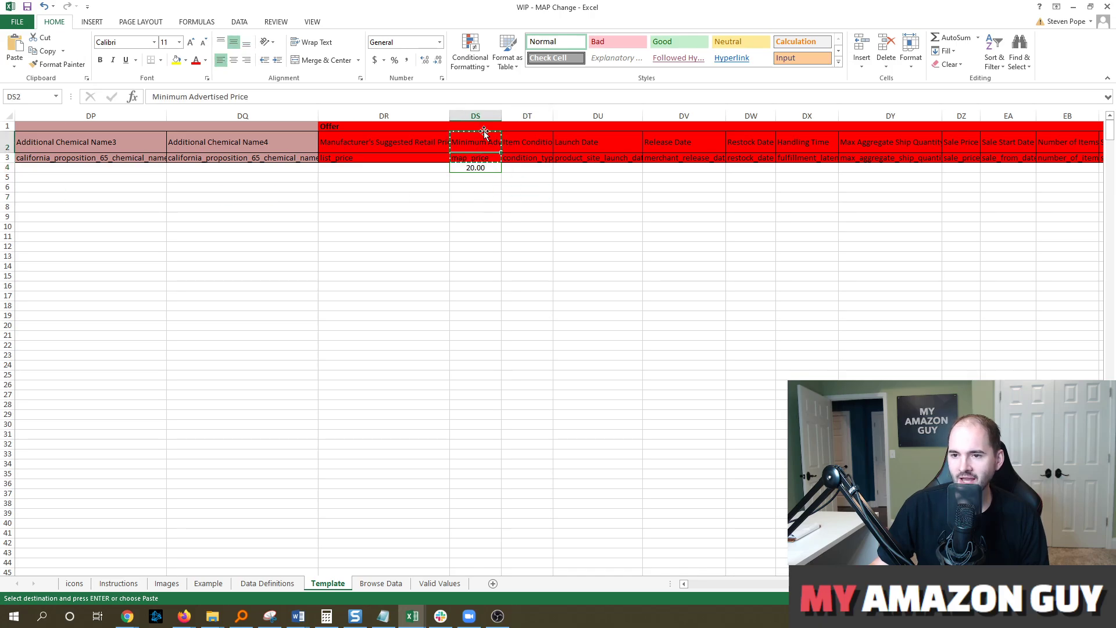
{"action": "left_click", "coordinate": [475, 174]}
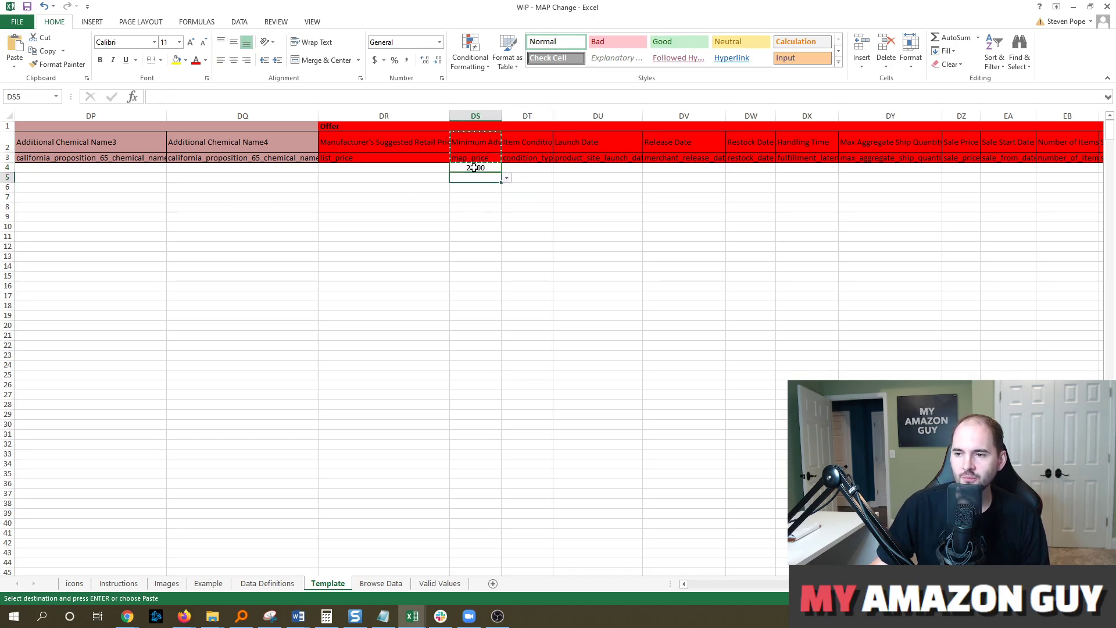
{"action": "left_click", "coordinate": [474, 168]}
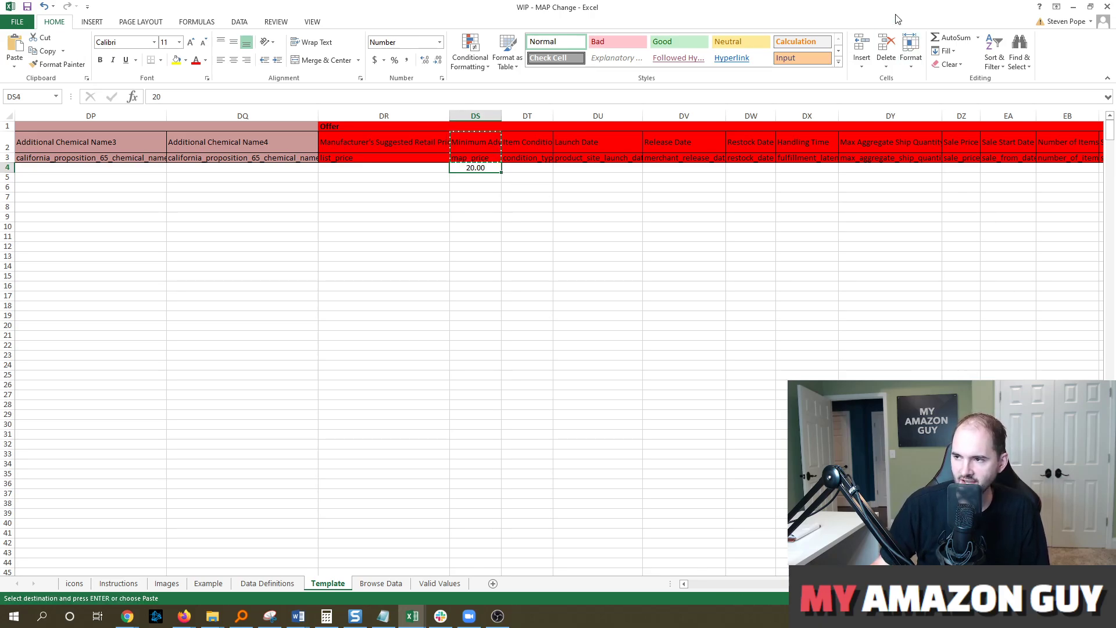
{"action": "key", "text": "alt+Tab"}
Step: Open 'Check and Upload your Inventory File' and keep the non-media inventory file type in Step 2
{"action": "scroll", "coordinate": [267, 309], "scroll_direction": "up", "scroll_amount": 6}
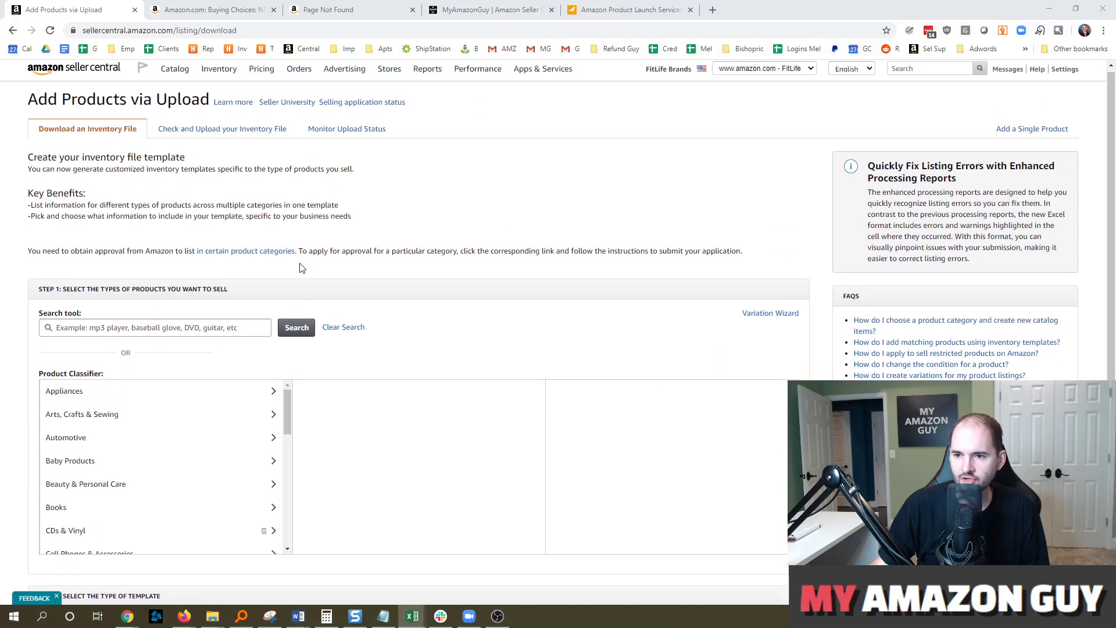
{"action": "left_click", "coordinate": [269, 138]}
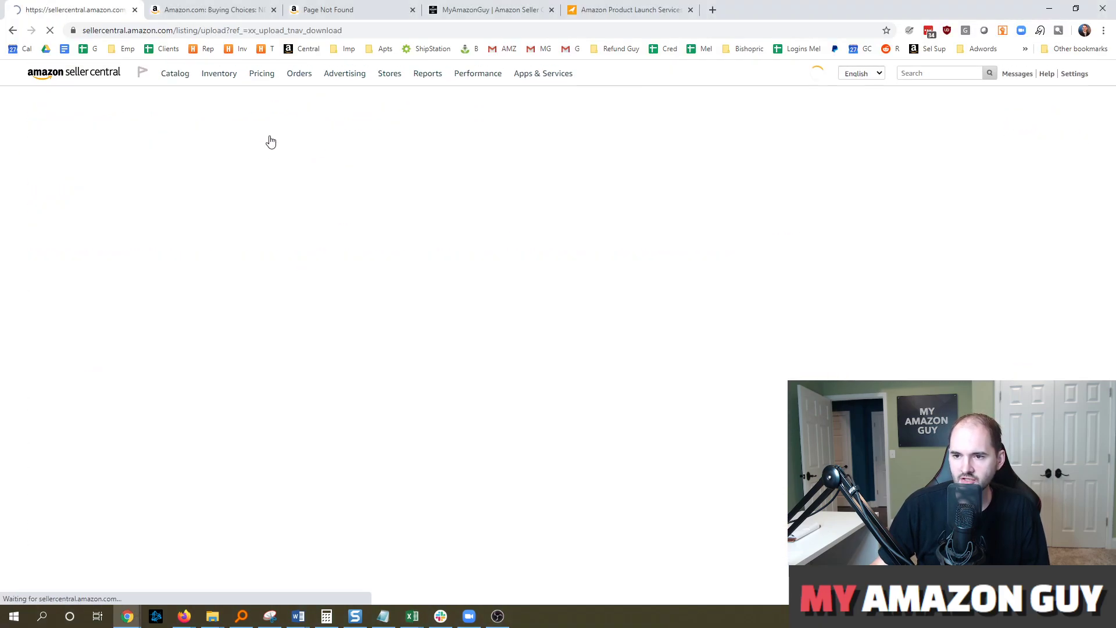
{"action": "scroll", "coordinate": [487, 297], "scroll_direction": "down", "scroll_amount": 2}
{"action": "scroll", "coordinate": [487, 296], "scroll_direction": "down", "scroll_amount": 1}
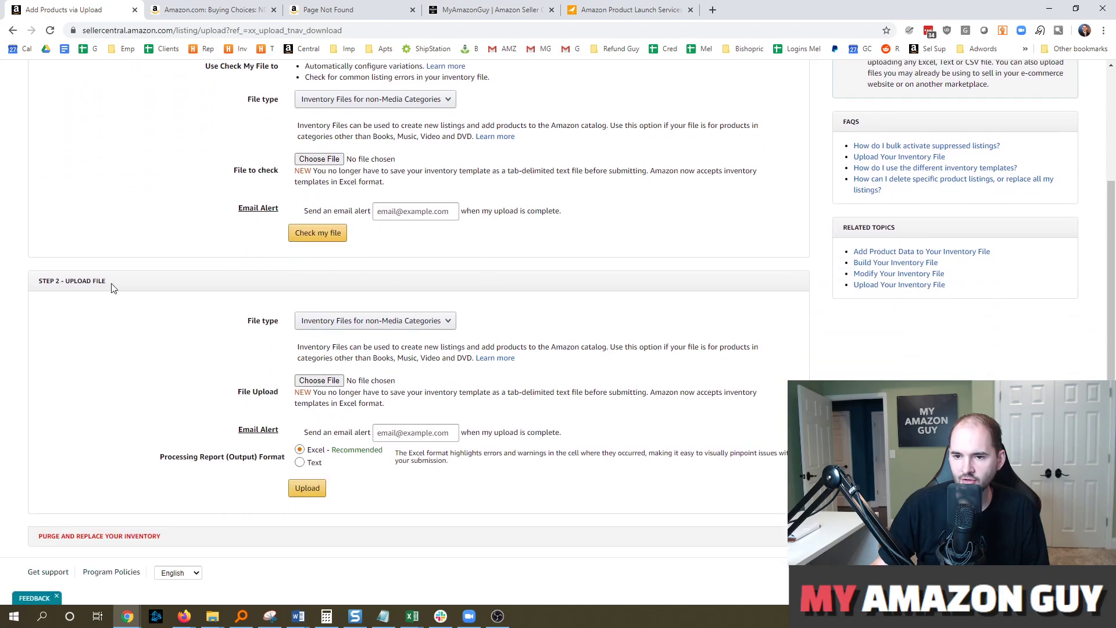
{"action": "left_click", "coordinate": [359, 324]}
{"action": "left_click", "coordinate": [359, 324]}
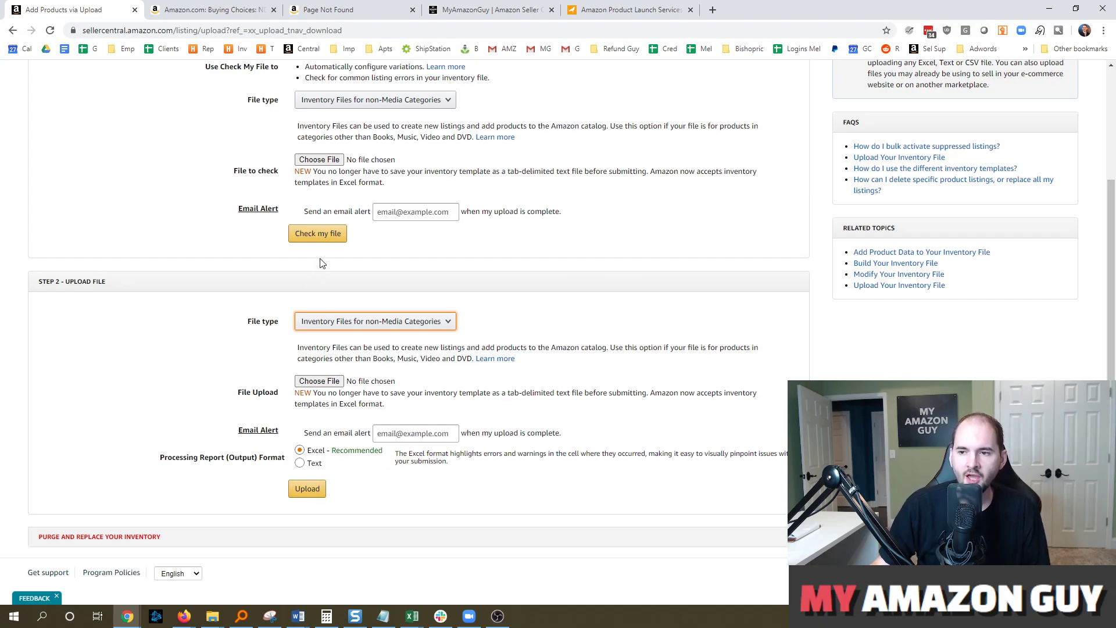
{"action": "scroll", "coordinate": [386, 200], "scroll_direction": "up", "scroll_amount": 3}
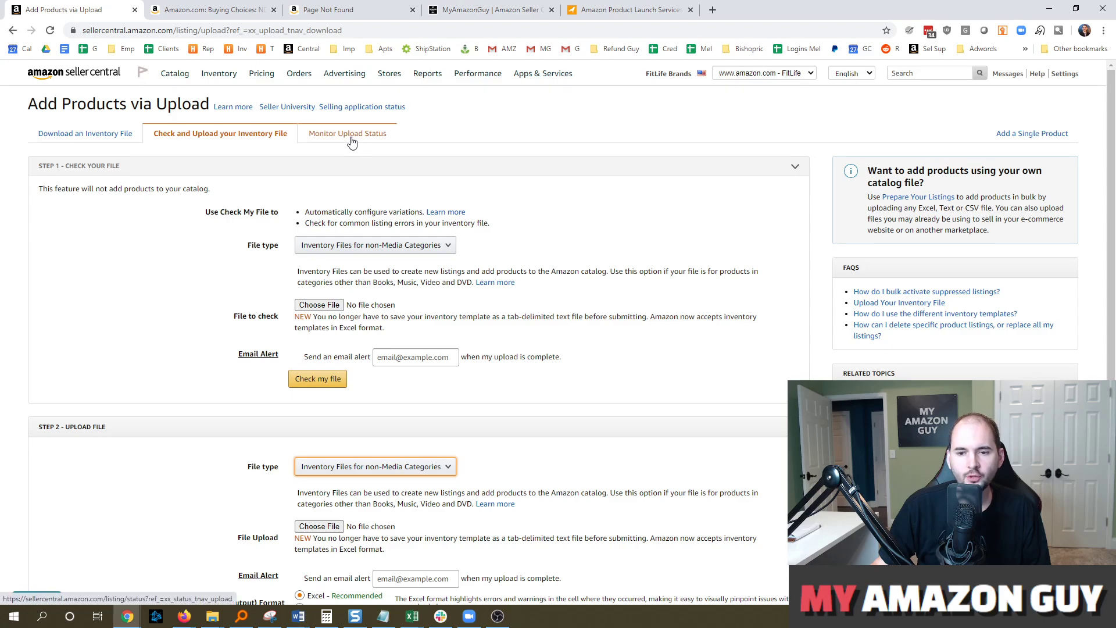
Step: Move through the Amazon Buying Choices tab to the My Amazon Guy homepage
{"action": "key", "text": "alt+Tab"}
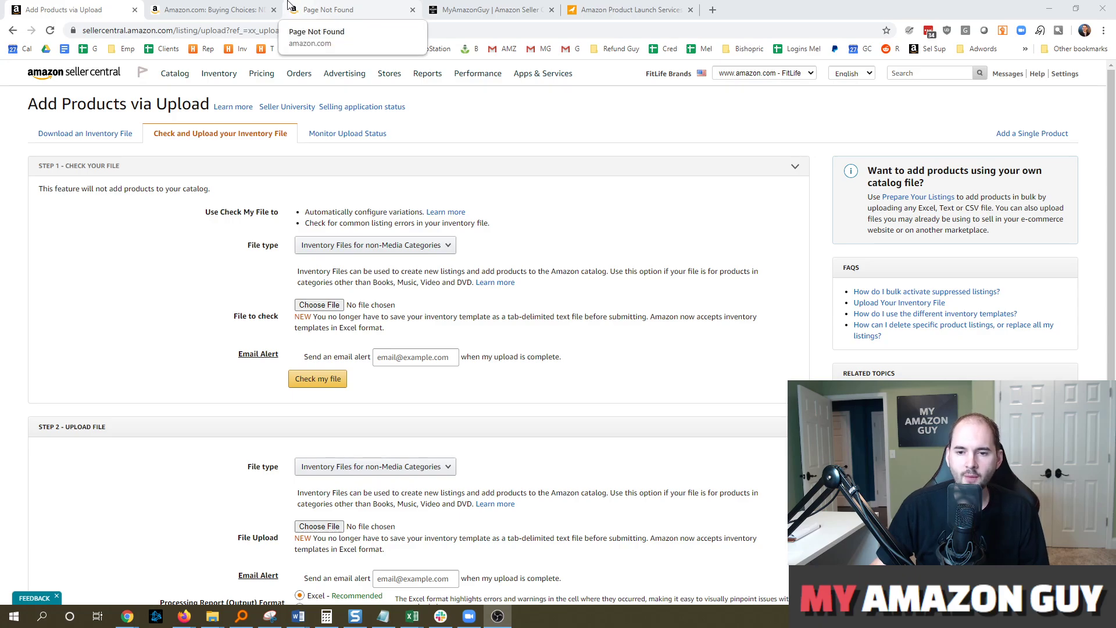
{"action": "left_click", "coordinate": [227, 7]}
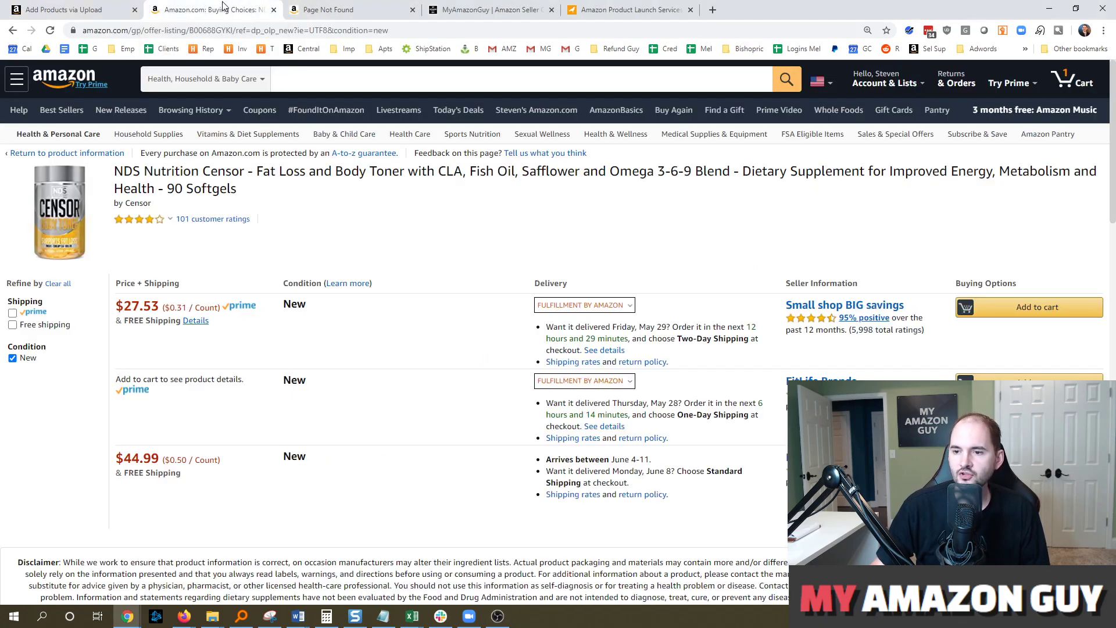
{"action": "left_click", "coordinate": [453, 4]}
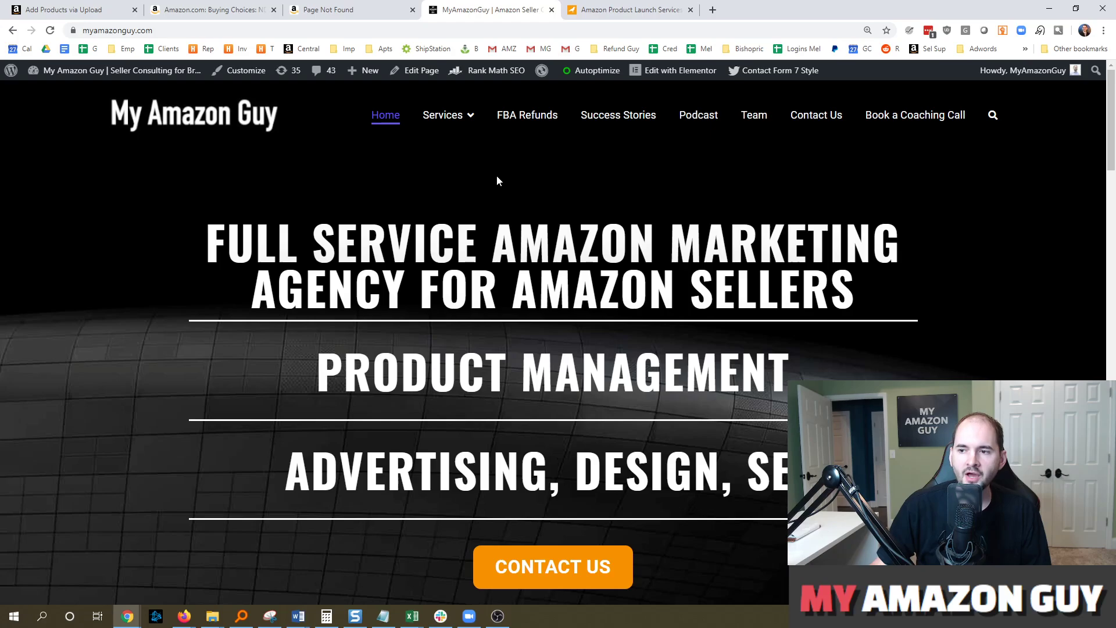
Step: Open the Listing Reinstatement page from the Services menu, briefly comparing Amazon's Page Not Found tab
{"action": "mouse_move", "coordinate": [461, 116]}
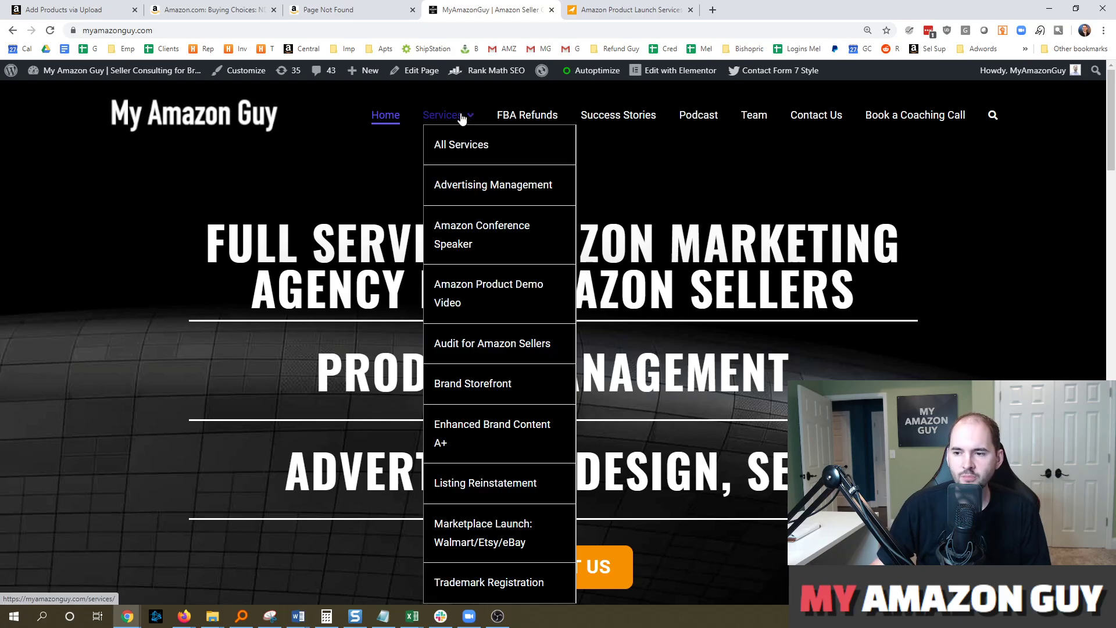
{"action": "left_click", "coordinate": [503, 485]}
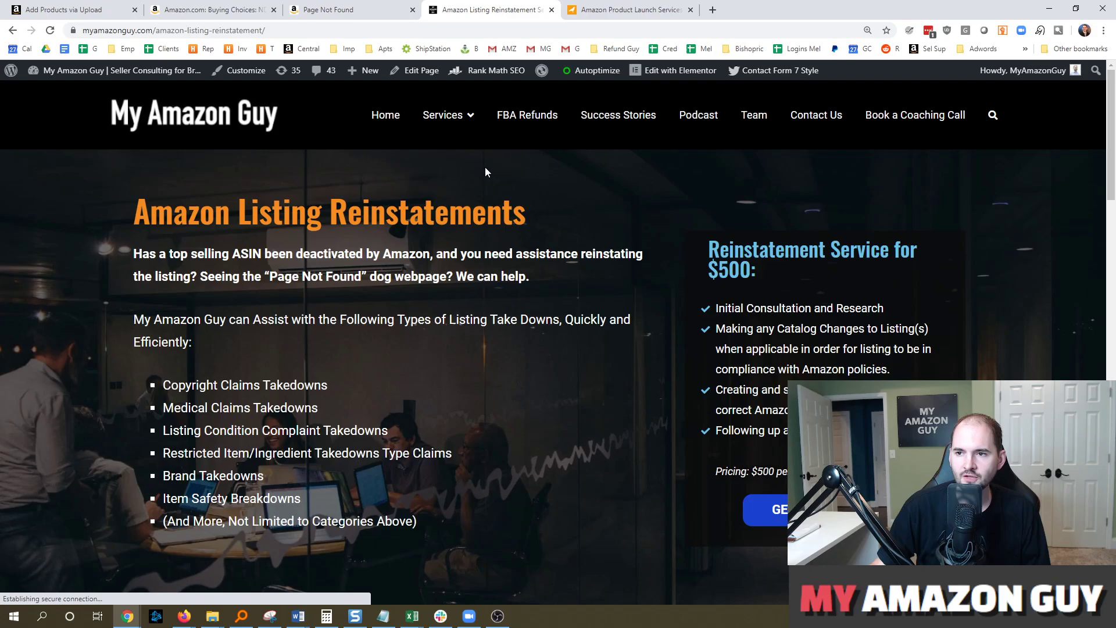
{"action": "left_click", "coordinate": [358, 7]}
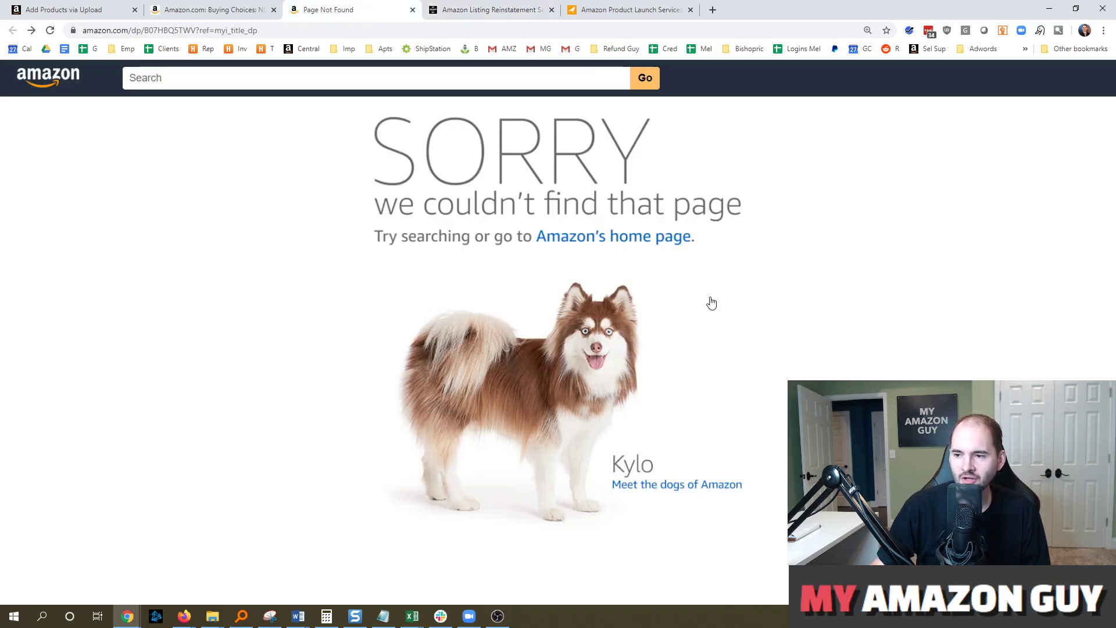
{"action": "left_click", "coordinate": [492, 7]}
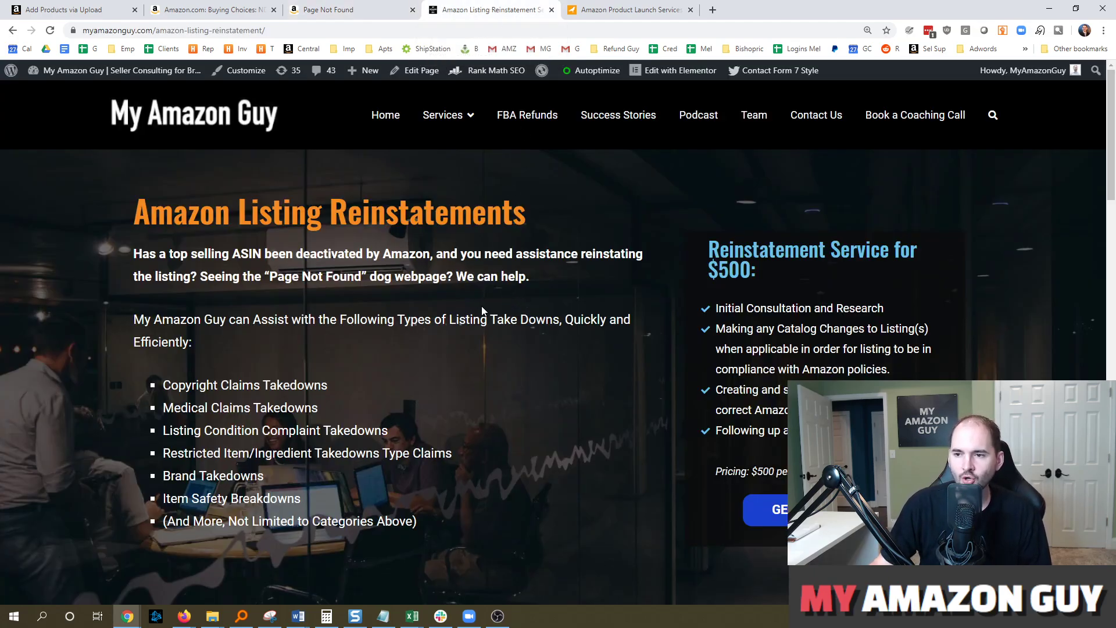
{"action": "mouse_move", "coordinate": [447, 119]}
{"action": "left_click_drag", "start_coordinate": [623, 320], "coordinate": [617, 308]}
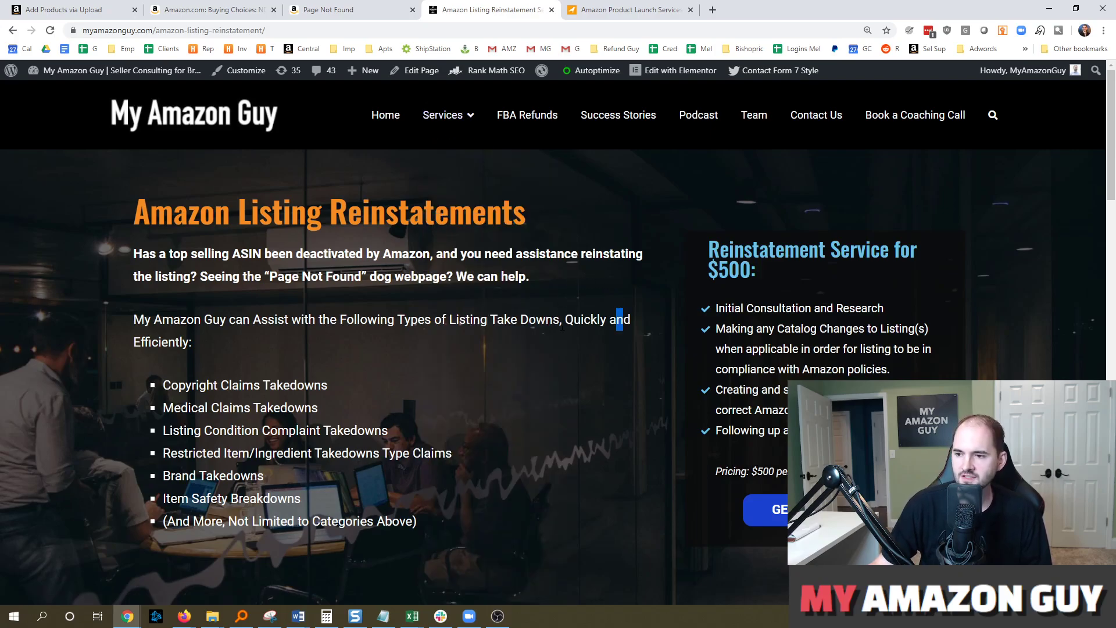
{"action": "left_click", "coordinate": [569, 300]}
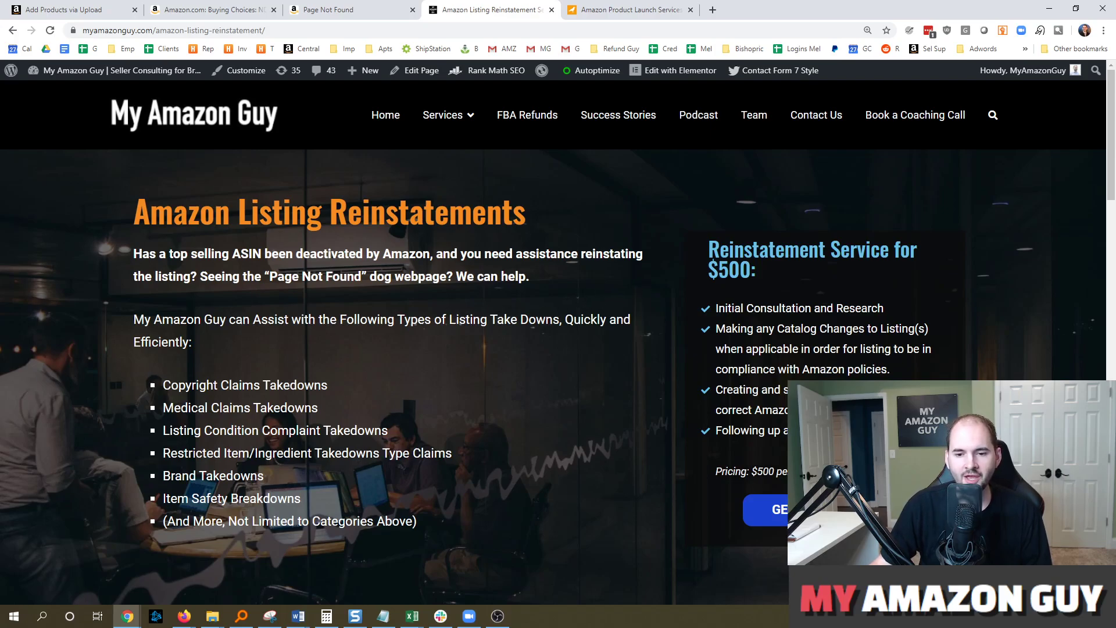
{"action": "key", "text": "alt+Tab"}
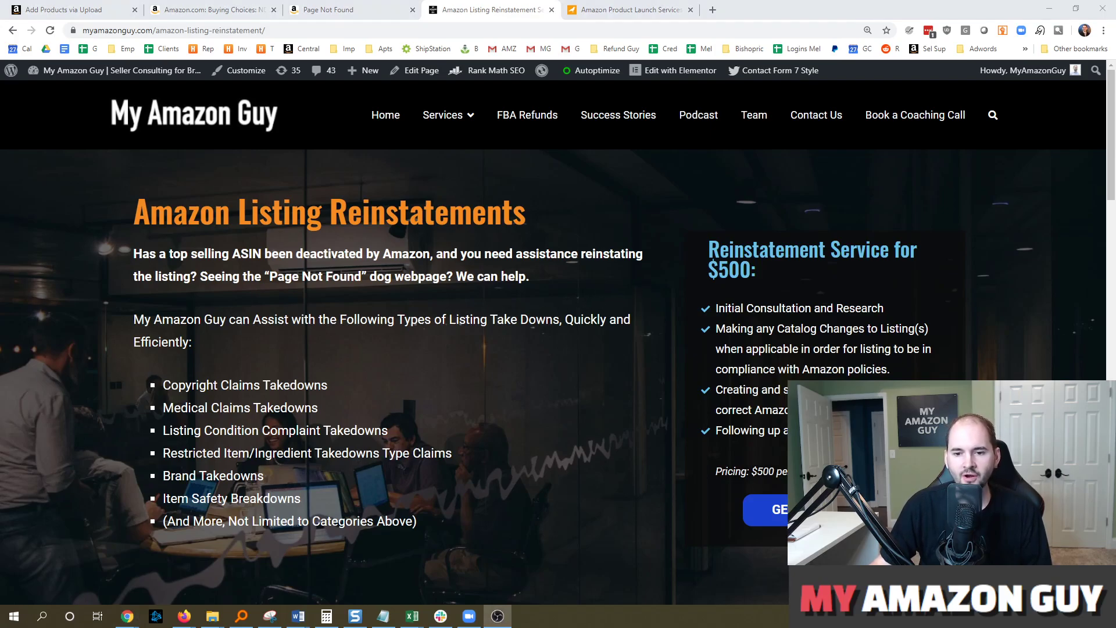